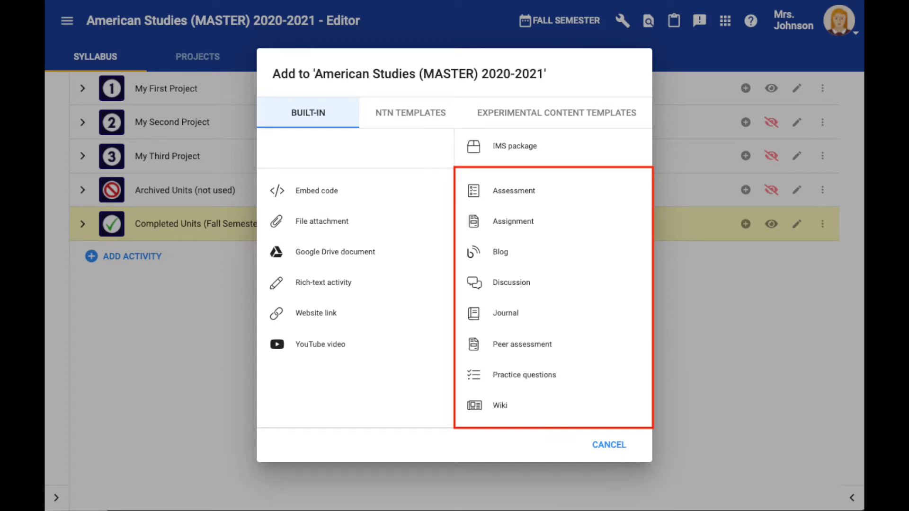
Add a new assignment activity to the course and title it "Assignment 1".
left_click(517, 222)
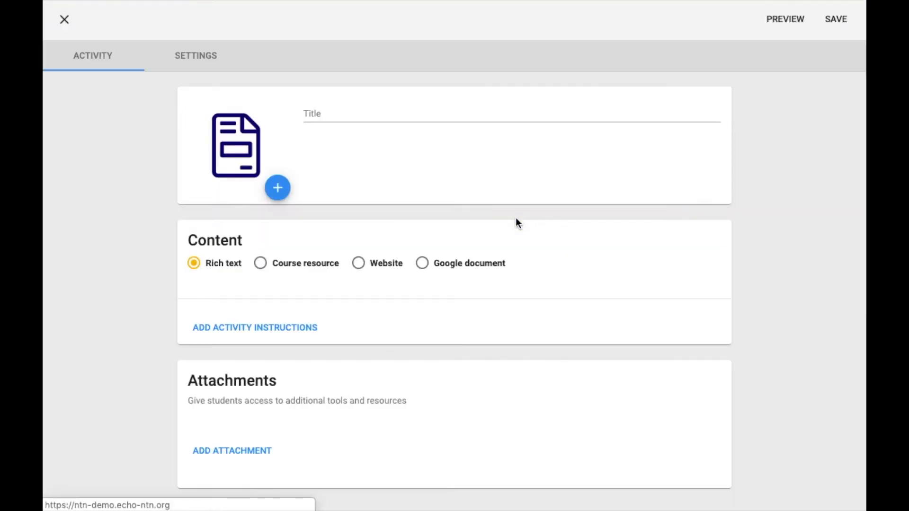
left_click(355, 110)
type("Assignment 1")
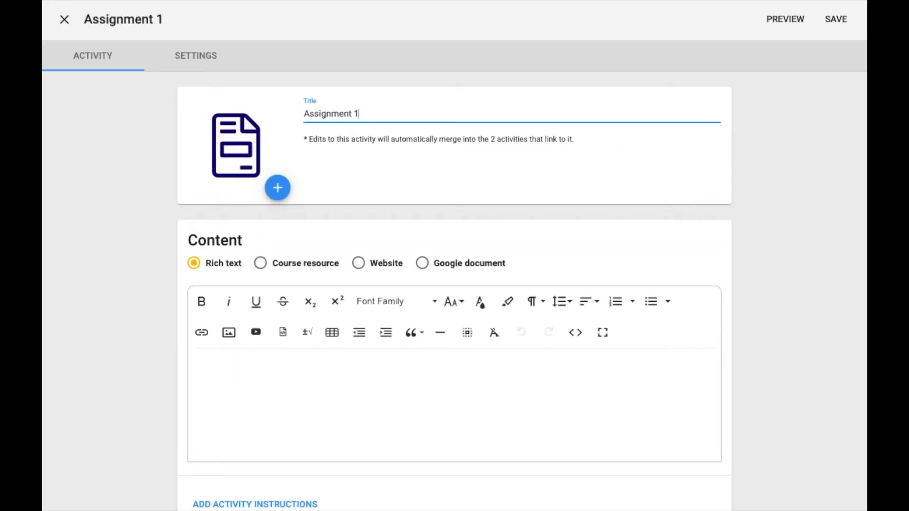
Open the assignment's settings and look through the available submission types without changing the selection.
left_click(190, 55)
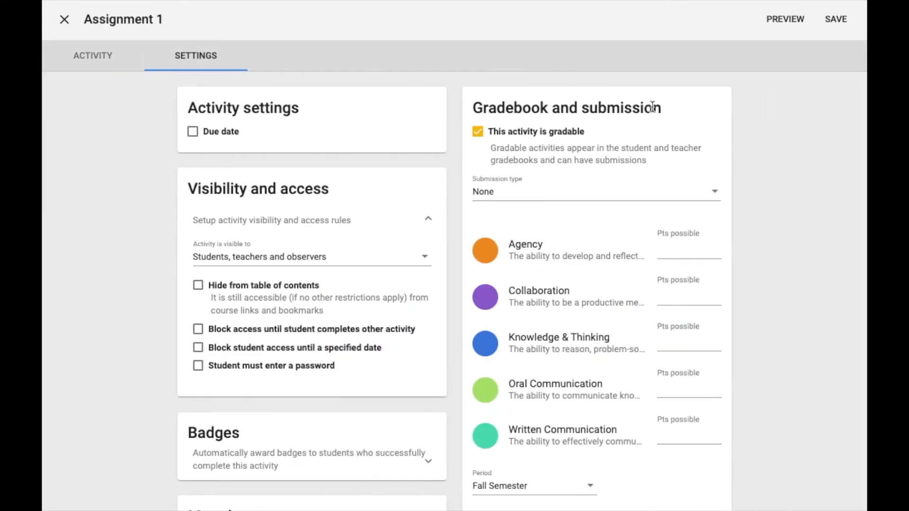
scroll(675, 111, "down", 1)
scroll(672, 107, "up", 1)
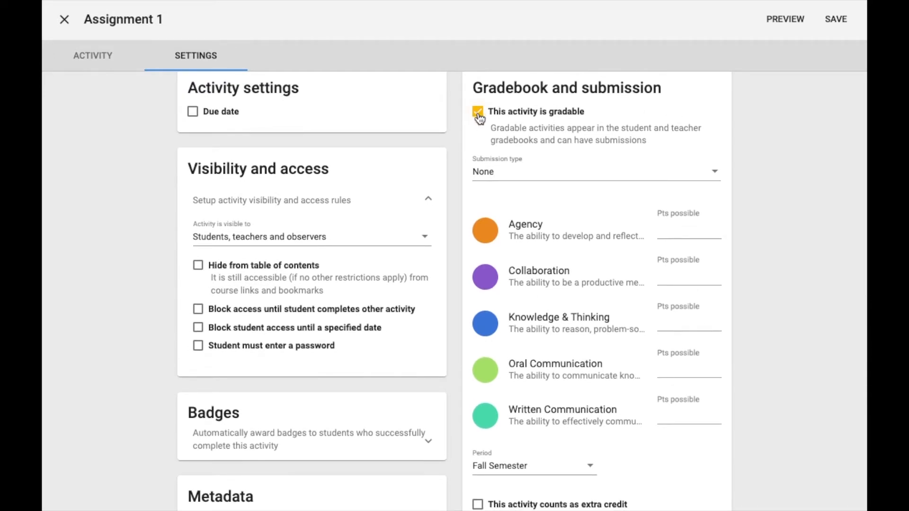
left_click(717, 174)
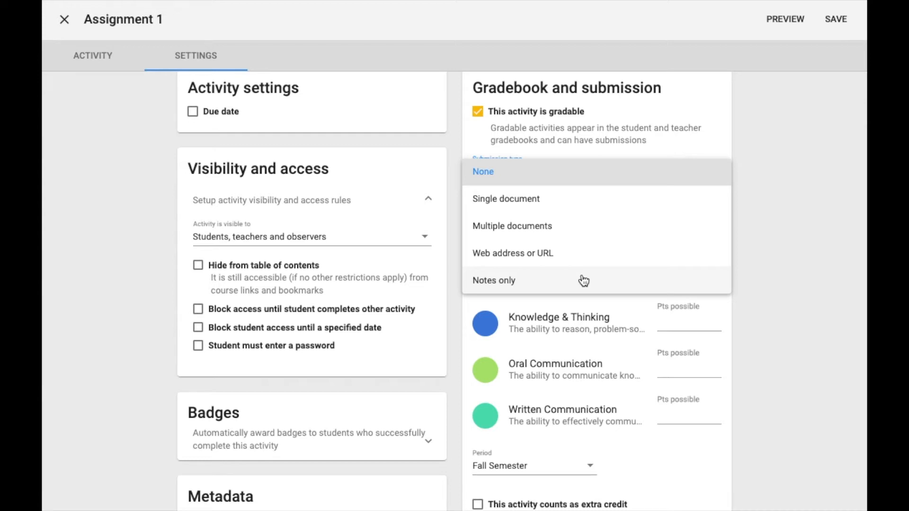
left_click(765, 269)
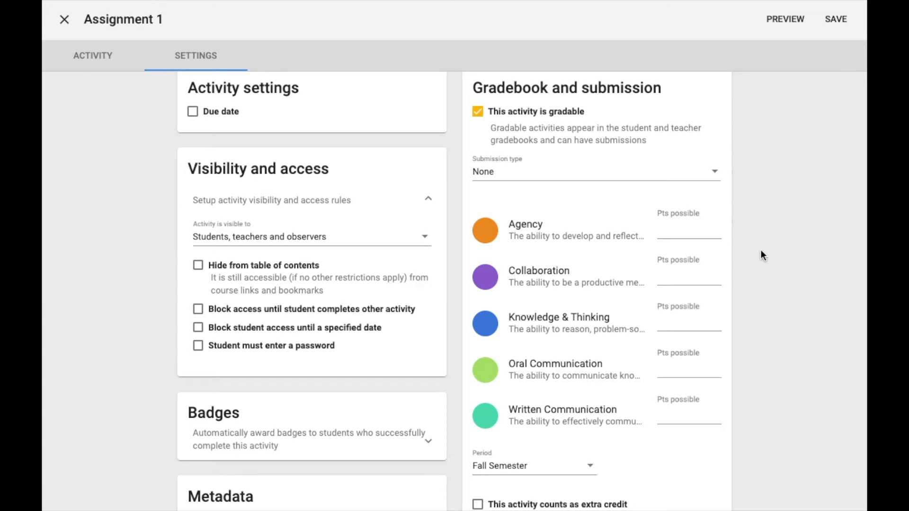
Set the possible points to 4 each for Knowledge & Thinking, Written Communication and Collaboration.
left_click(717, 324)
left_click(717, 324)
left_click(718, 324)
left_click(718, 324)
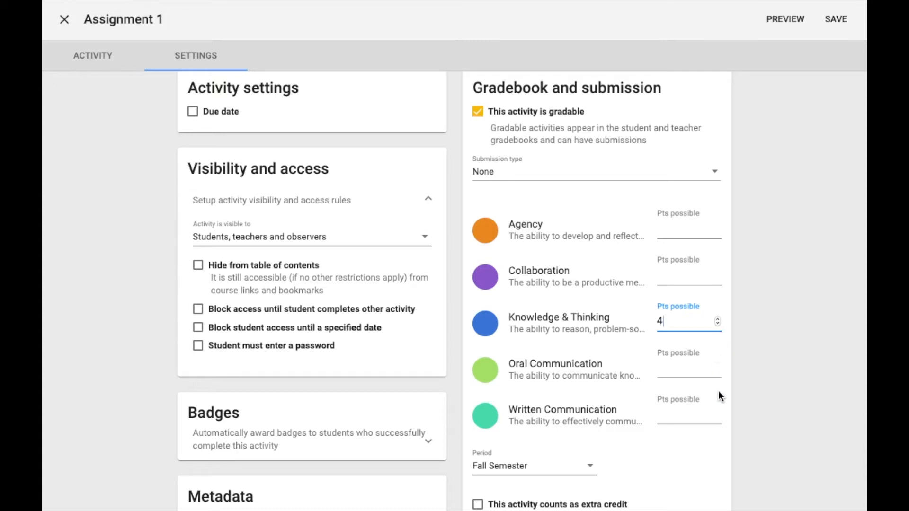
left_click(718, 413)
left_click(717, 414)
left_click(717, 414)
left_click(718, 414)
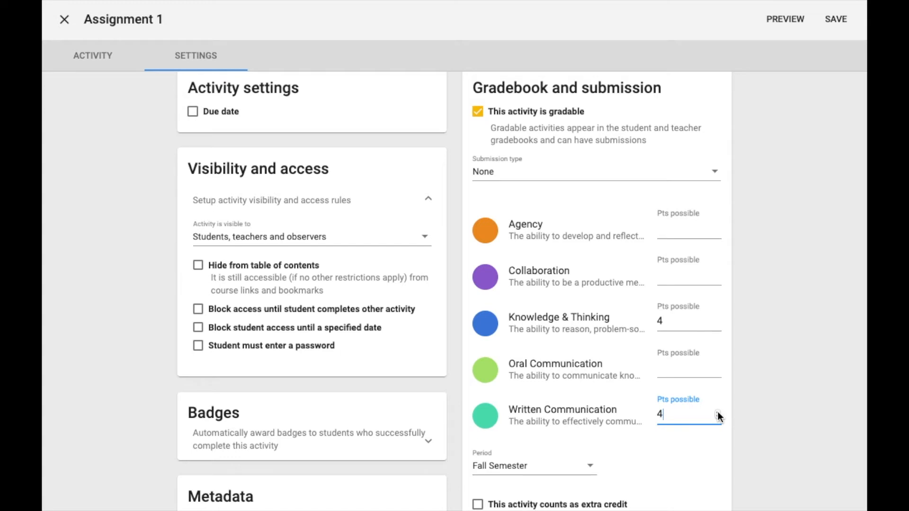
left_click(718, 273)
left_click(718, 274)
left_click(718, 274)
left_click(717, 273)
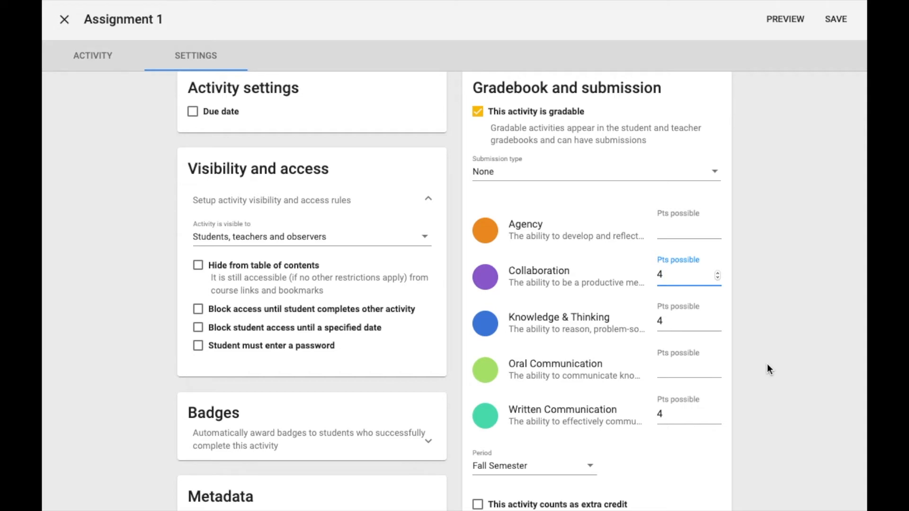
Select Fall Semester as the grading period for the assignment.
scroll(767, 364, "down", 2)
scroll(767, 369, "down", 1)
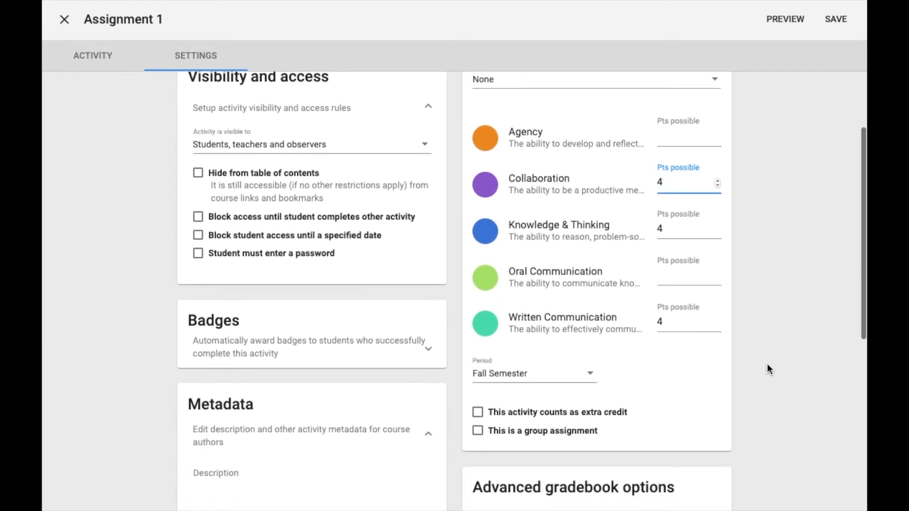
left_click(581, 382)
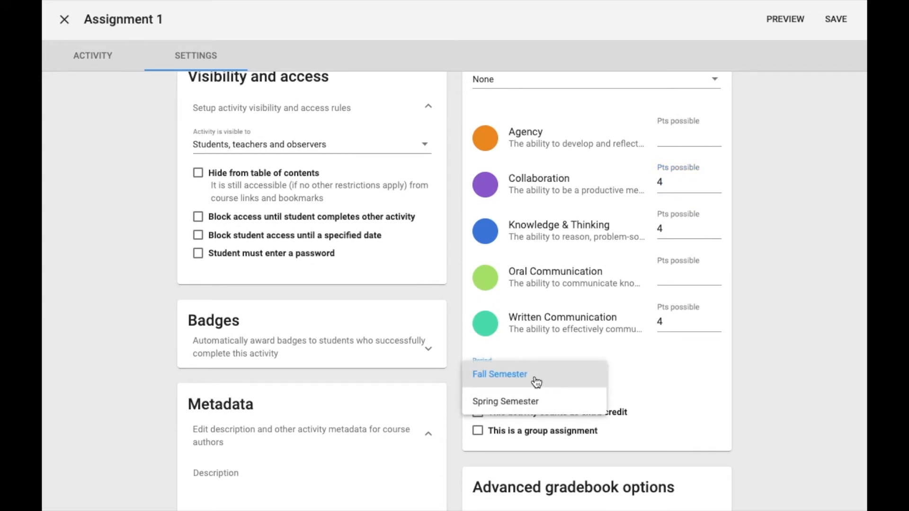
left_click(503, 377)
Enable the assignment's due date and allow late submissions, keeping the rule that always allows them.
scroll(530, 371, "up", 4)
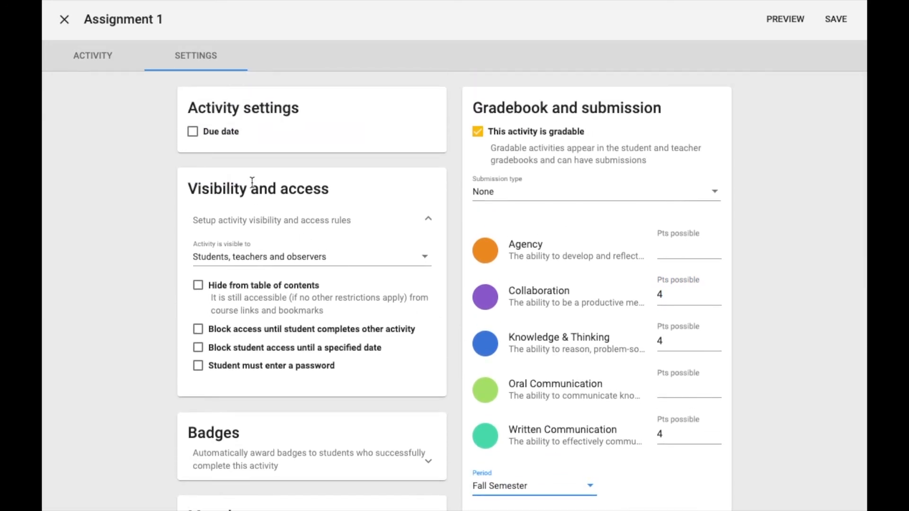
left_click(193, 138)
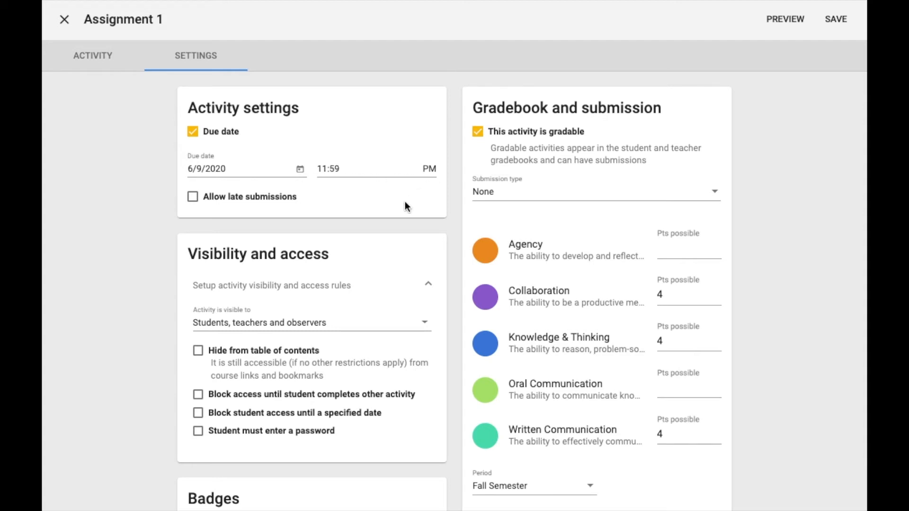
left_click(192, 198)
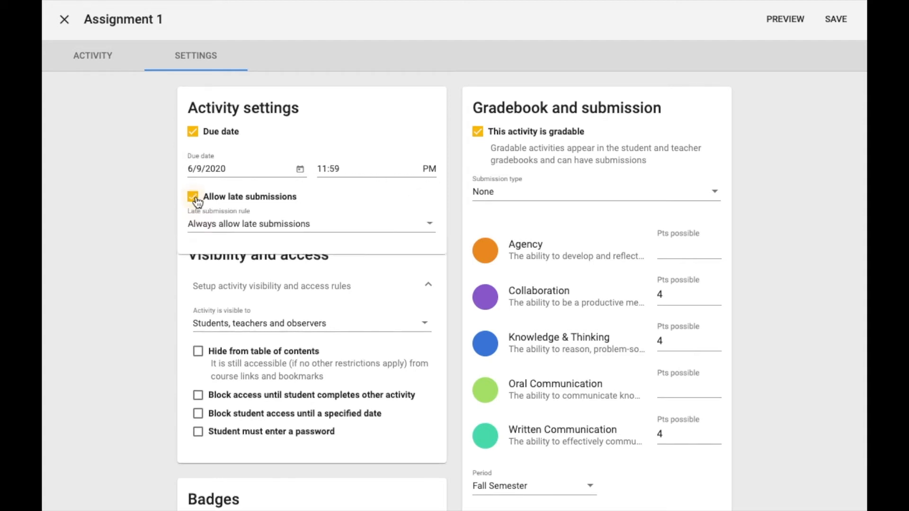
left_click(429, 224)
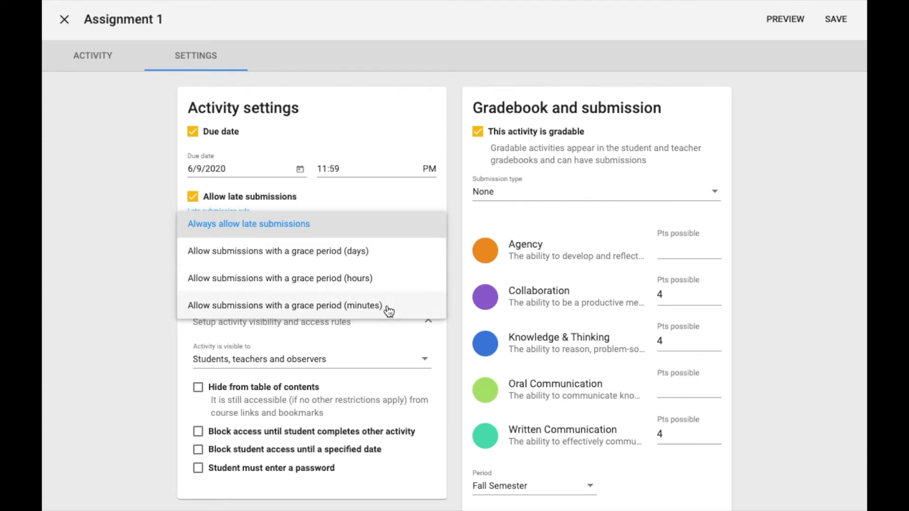
left_click(454, 227)
Keep the assignment's score included in the final-grade calculation and save the assignment.
scroll(454, 227, "down", 8)
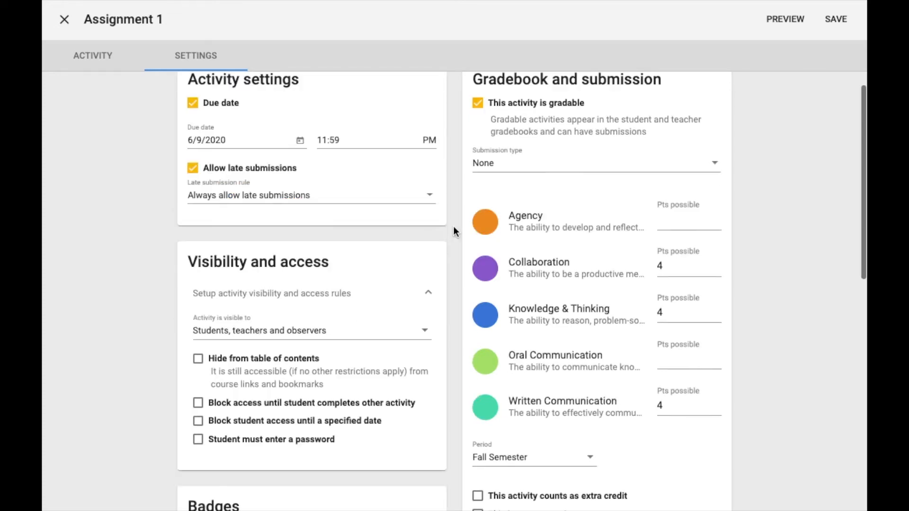
scroll(454, 231, "down", 1)
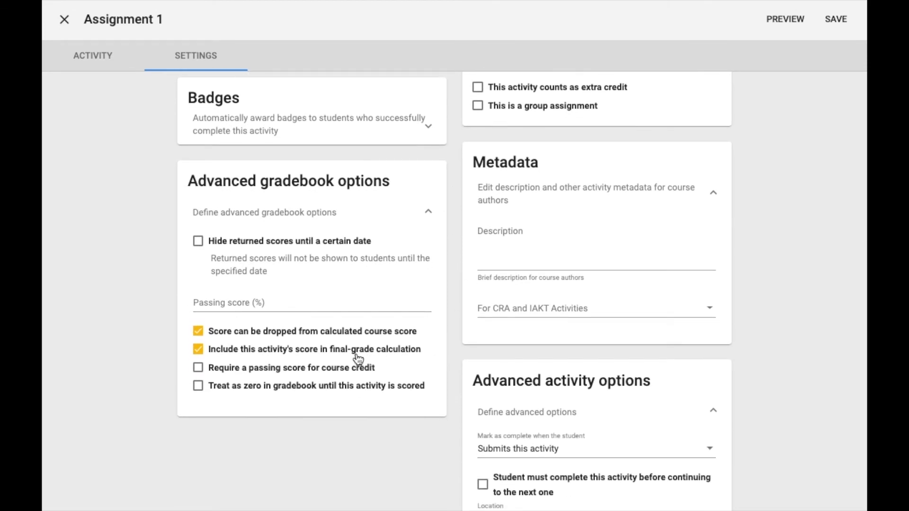
left_click(198, 351)
left_click(198, 351)
left_click(837, 19)
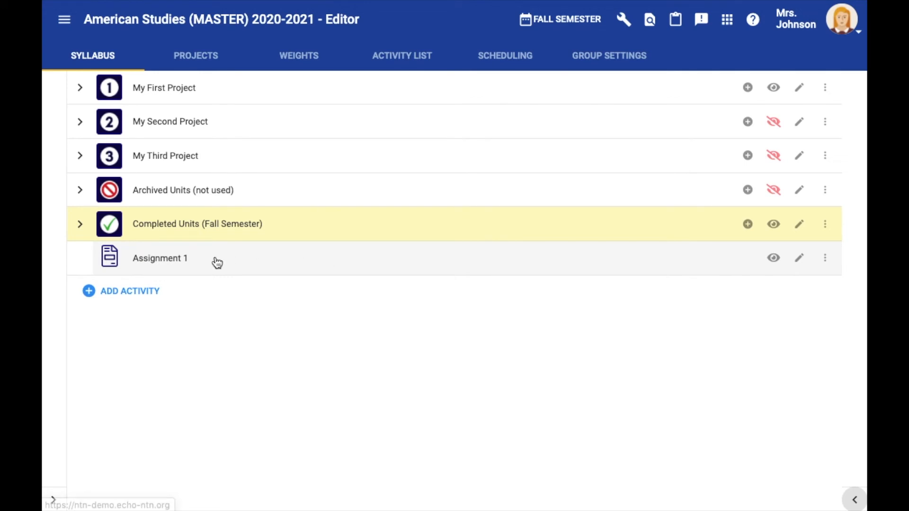
Move Assignment 1 into My First Project in the syllabus and collapse the project.
left_click_drag(218, 260, 222, 91)
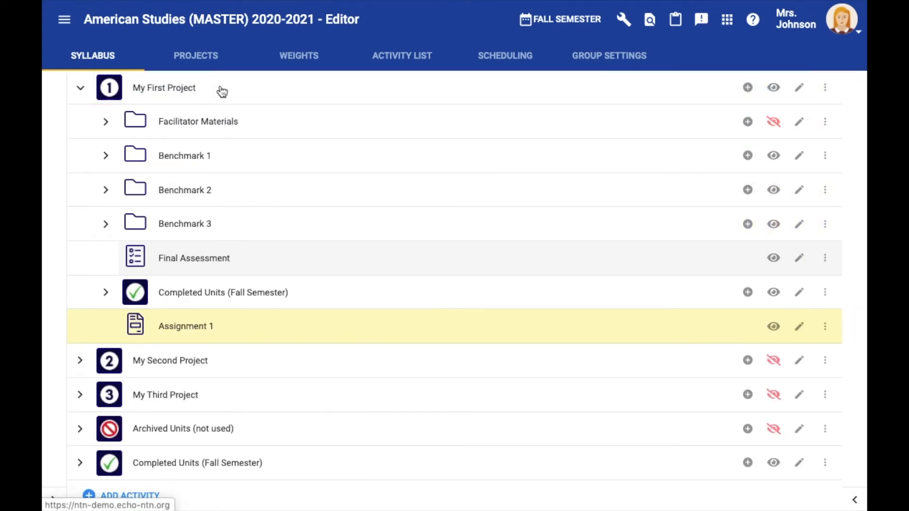
left_click(81, 88)
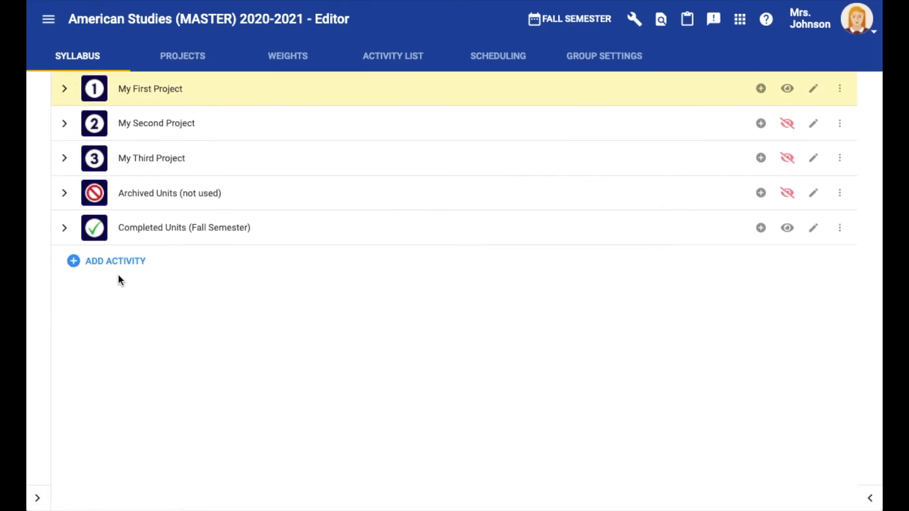
Add a new assessment activity to the course and title it "Test 1".
left_click(109, 261)
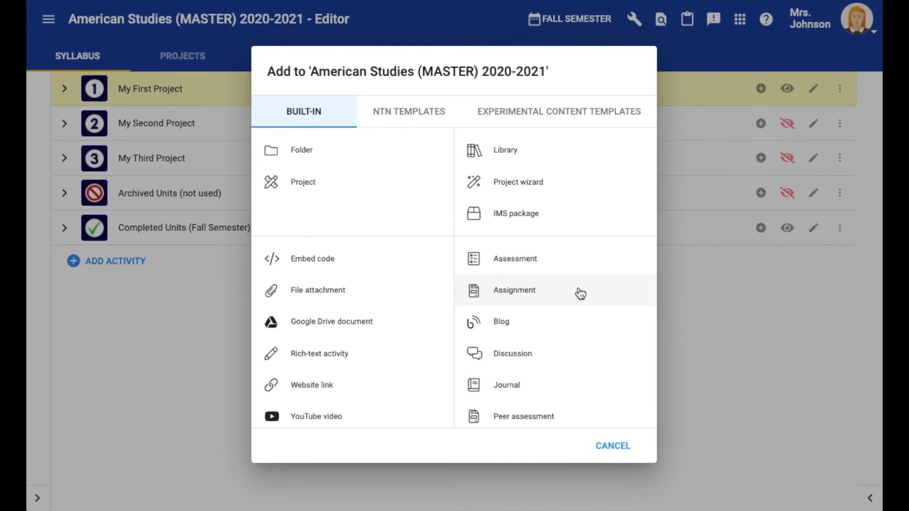
scroll(580, 293, "down", 3)
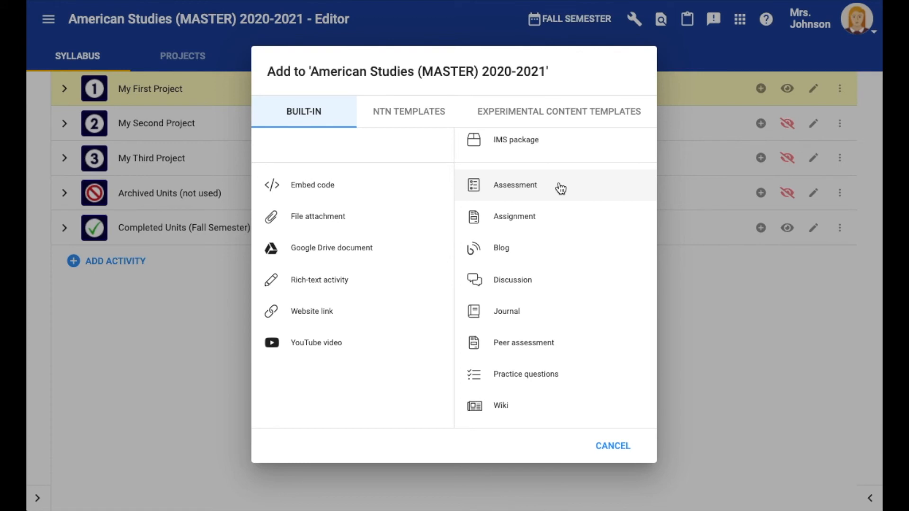
left_click(522, 187)
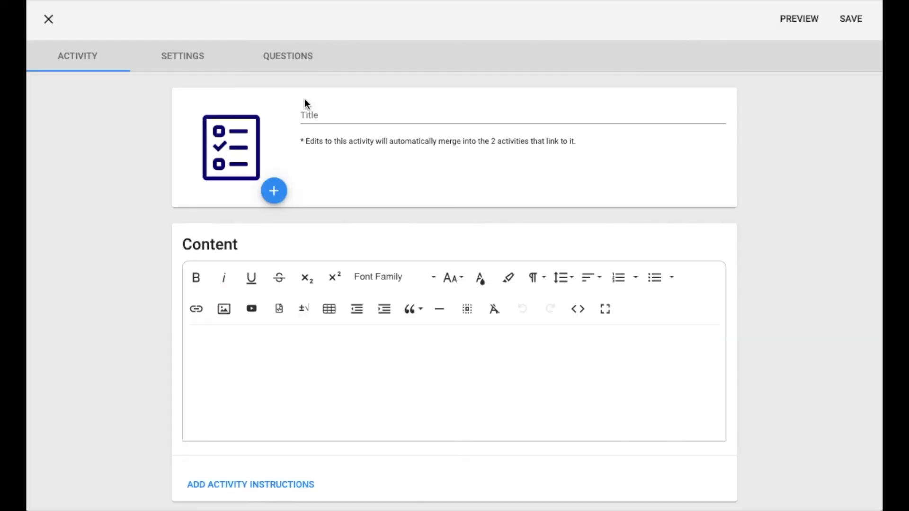
left_click(338, 112)
type("Test 1")
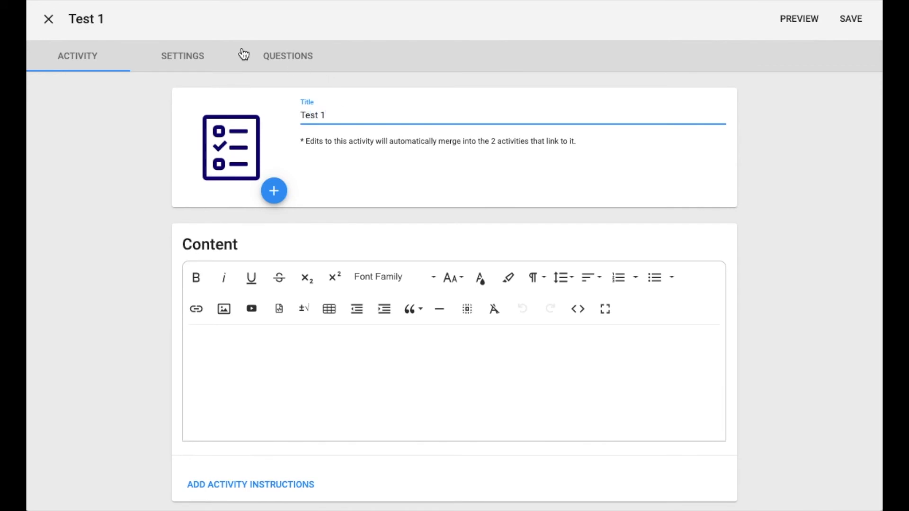
Set the test's scoring objective to Knowledge & Thinking with 50 possible points.
left_click(190, 55)
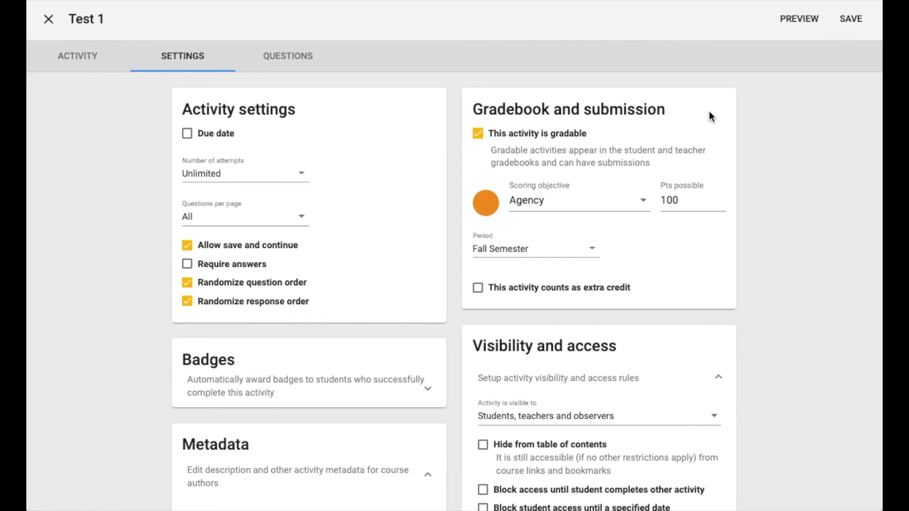
left_click(645, 203)
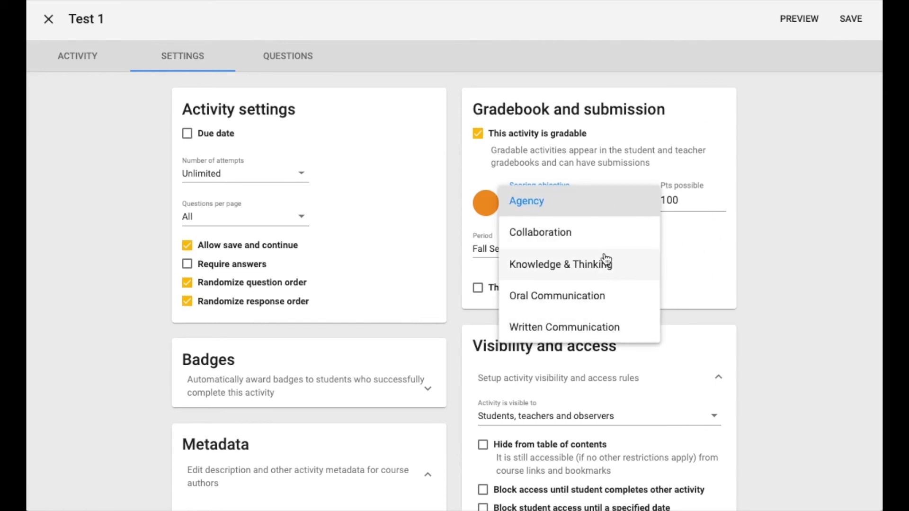
left_click(625, 206)
left_click(626, 206)
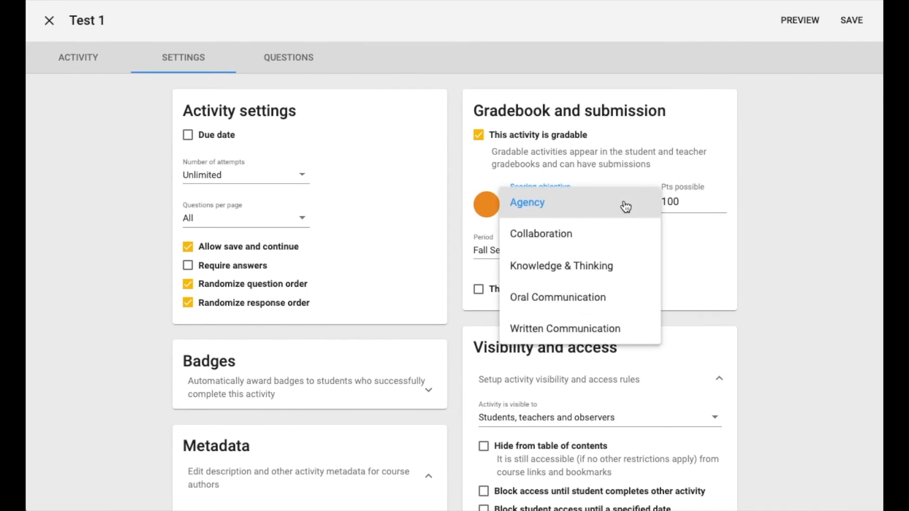
left_click(605, 265)
double_click(674, 201)
type("50")
scroll(674, 201, "down", 1)
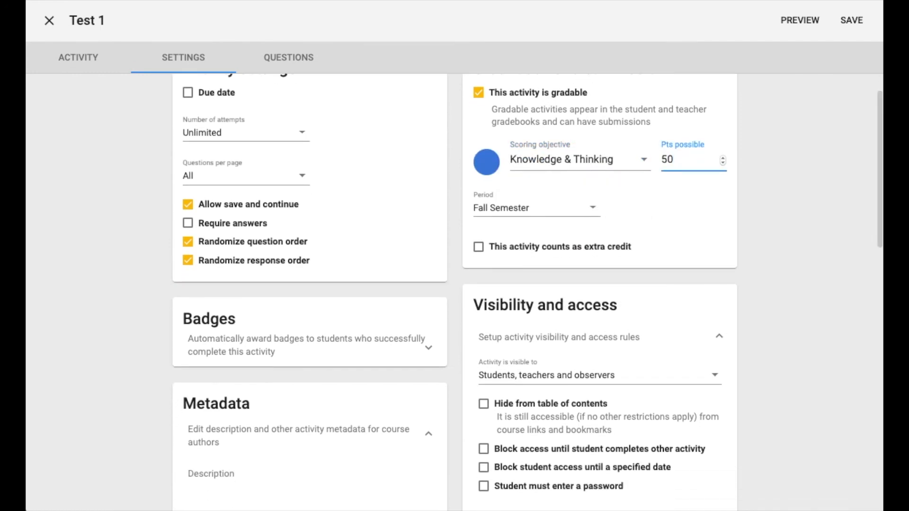
Enable the test's due date and limit the number of attempts to 1.
scroll(412, 215, "up", 1)
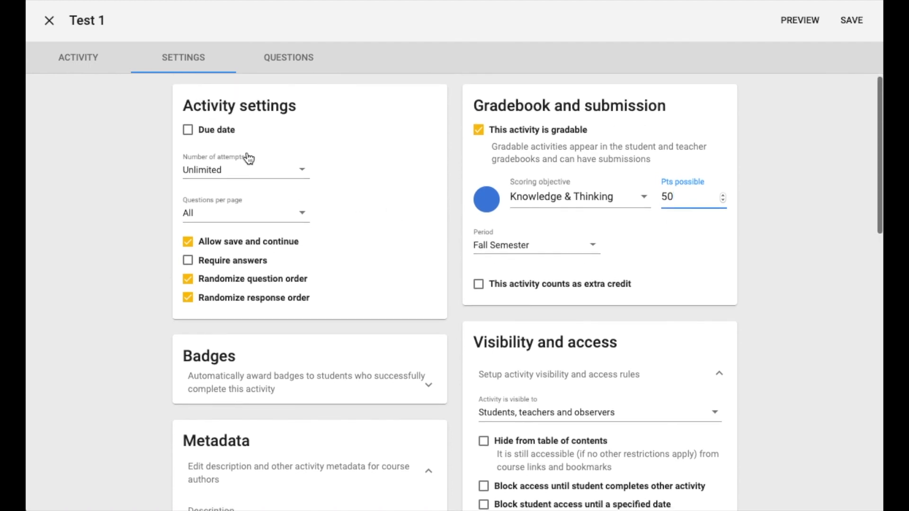
left_click(188, 130)
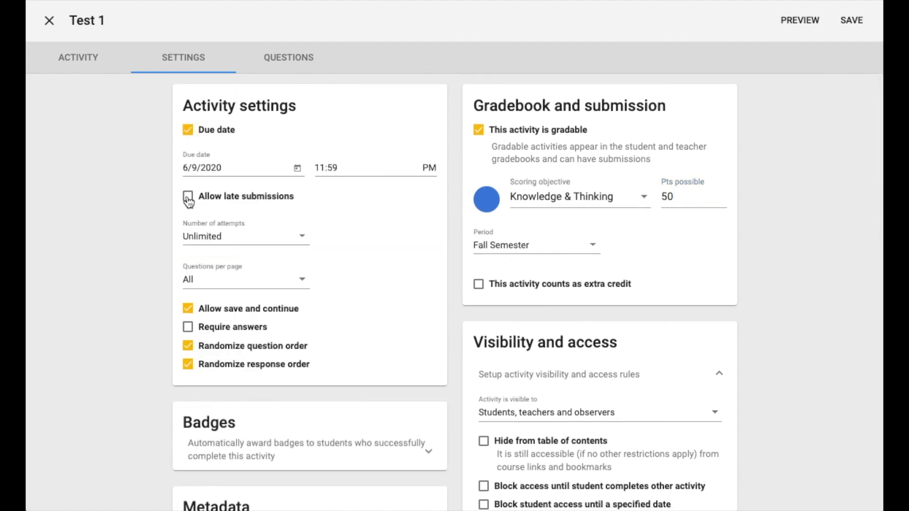
left_click(193, 238)
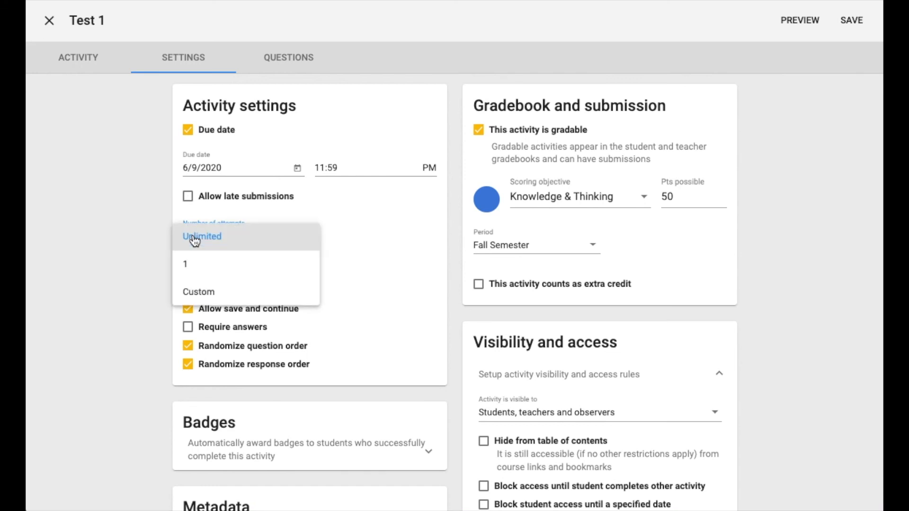
left_click(188, 262)
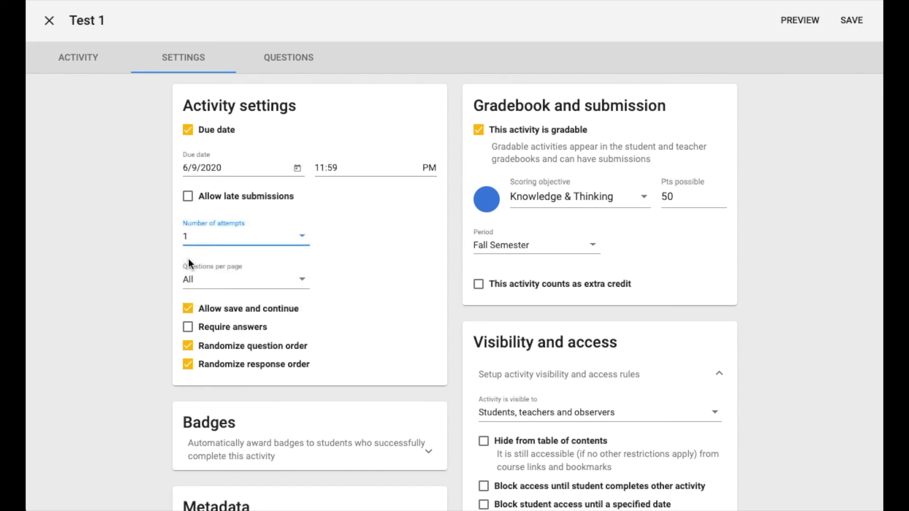
Configure the test to show 1 question per page, require answers and not randomize the response order.
left_click(233, 286)
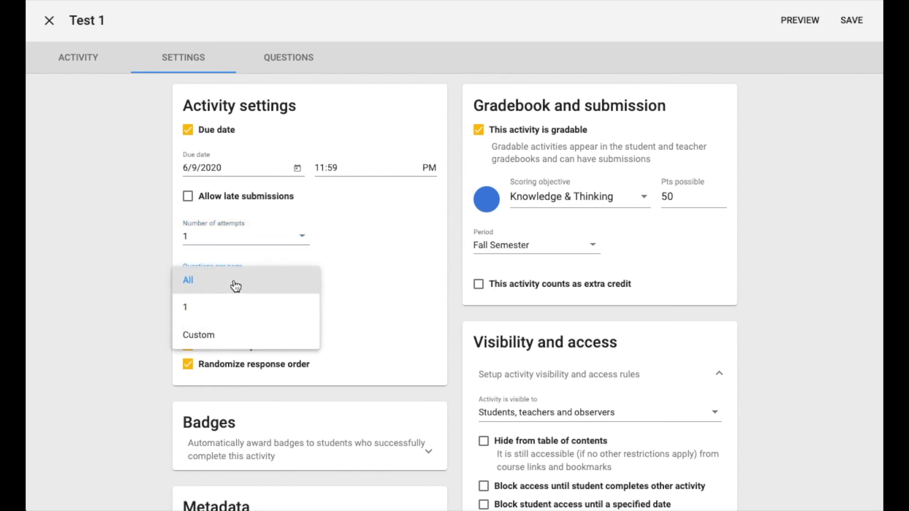
left_click(224, 315)
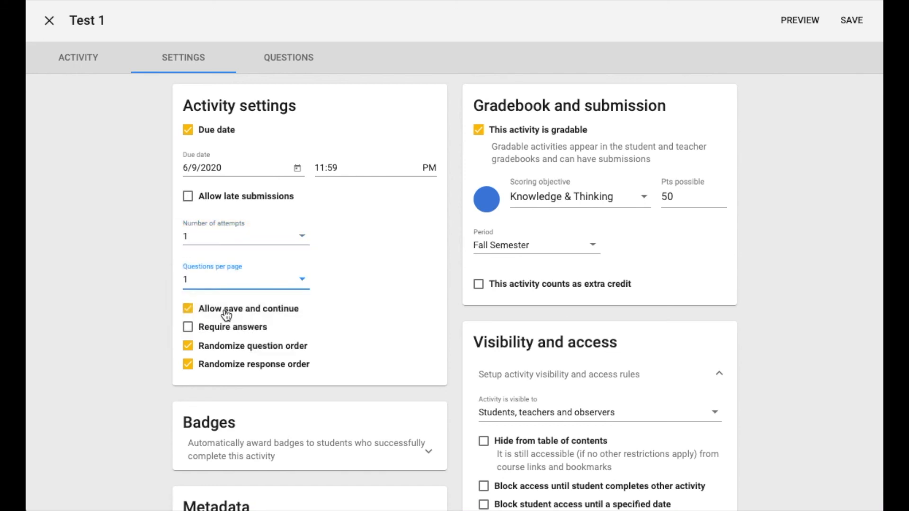
left_click(188, 327)
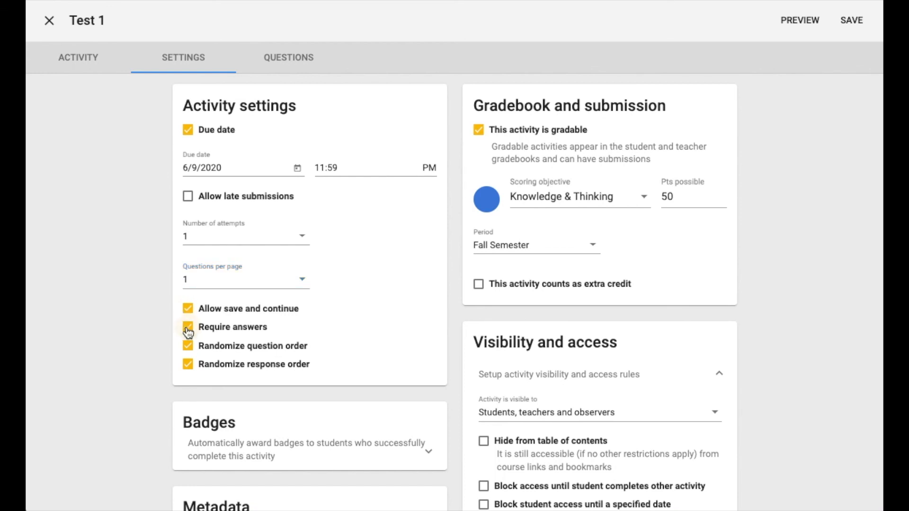
left_click(188, 365)
Create a new multiple choice question for the test and save the assessment.
left_click(283, 59)
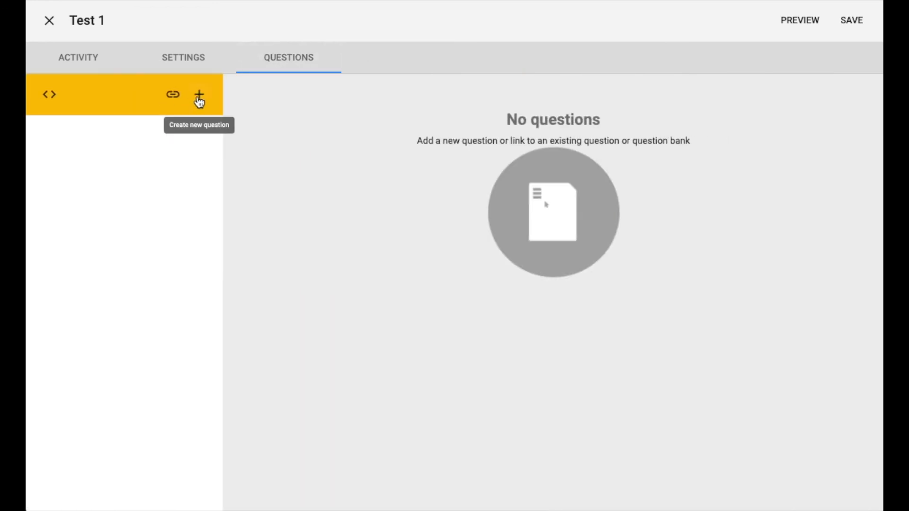
left_click(198, 97)
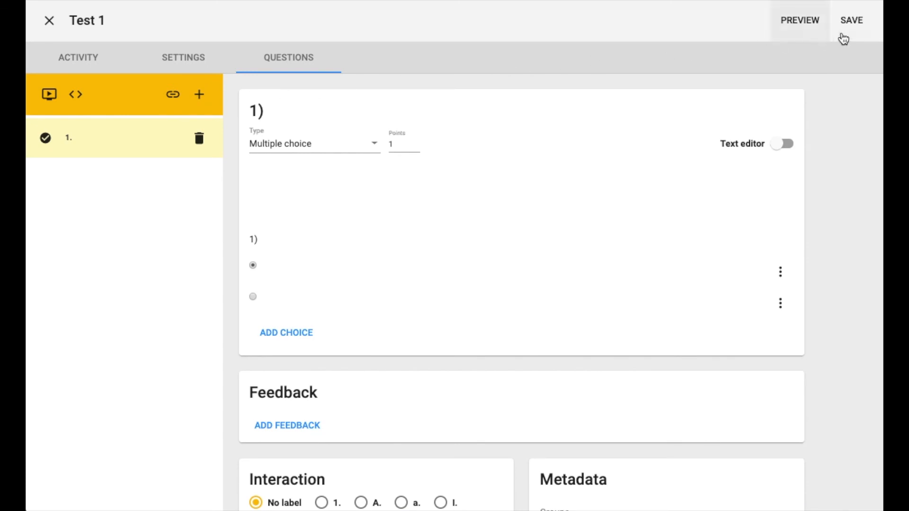
left_click(852, 22)
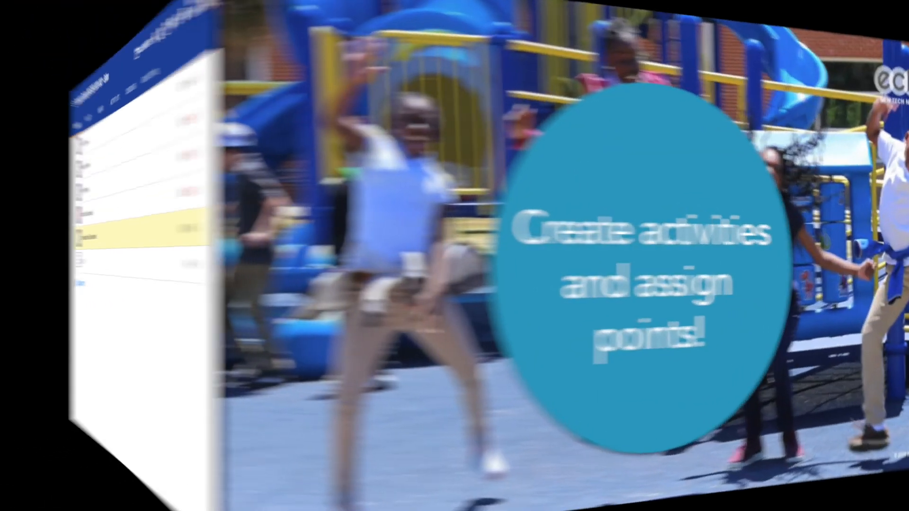